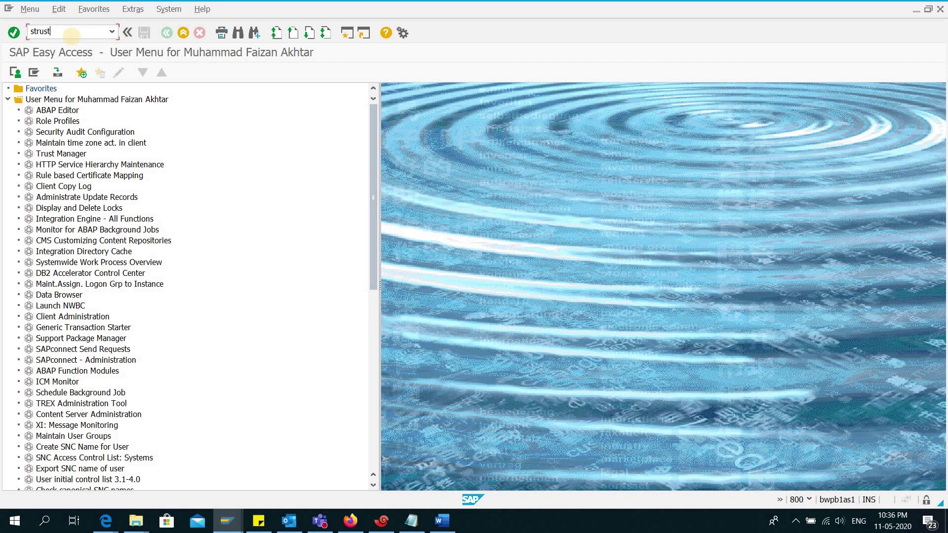
# Run transaction STRUST to bring up the Trust Manager with the System PSE.
pyautogui.press('Return')
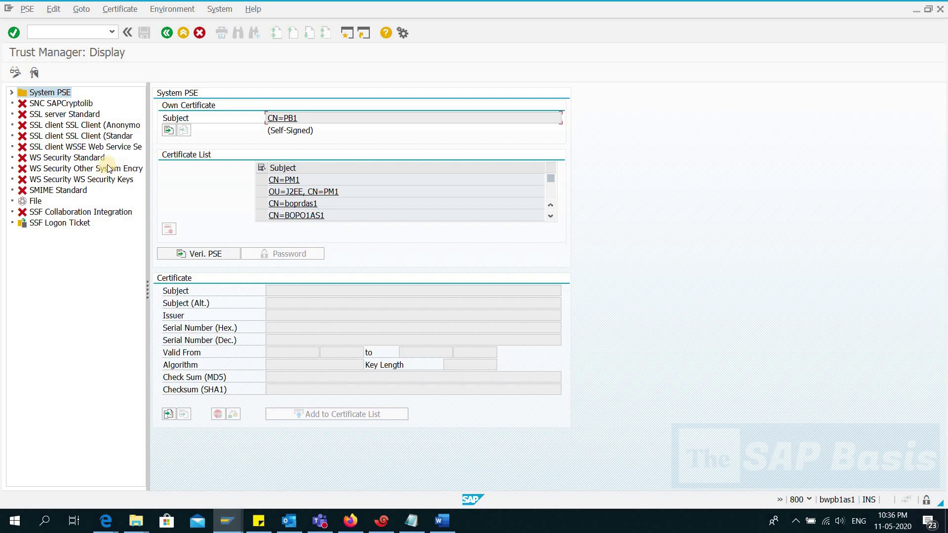
# Switch the Trust Manager to change mode, widen the PSE tree and select SSL client Standard.
pyautogui.click(14, 73)
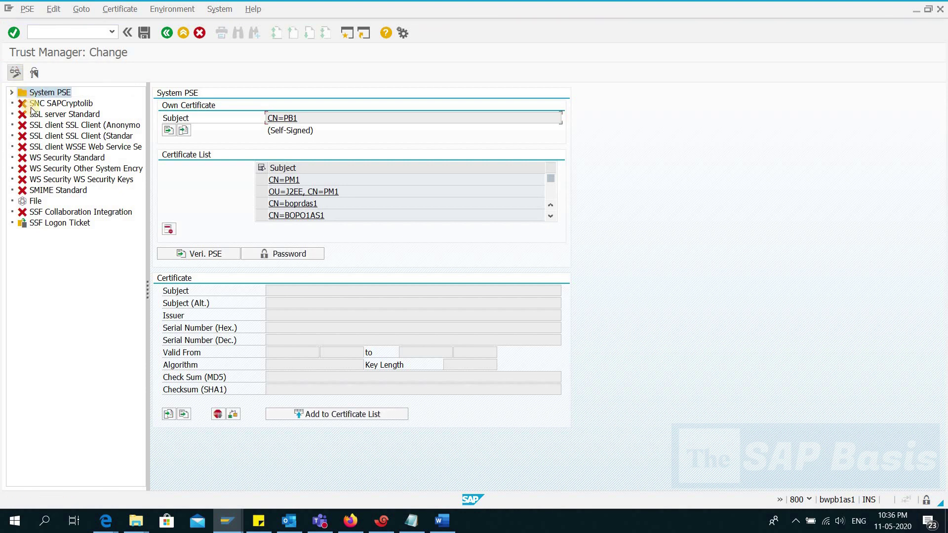
pyautogui.click(53, 126)
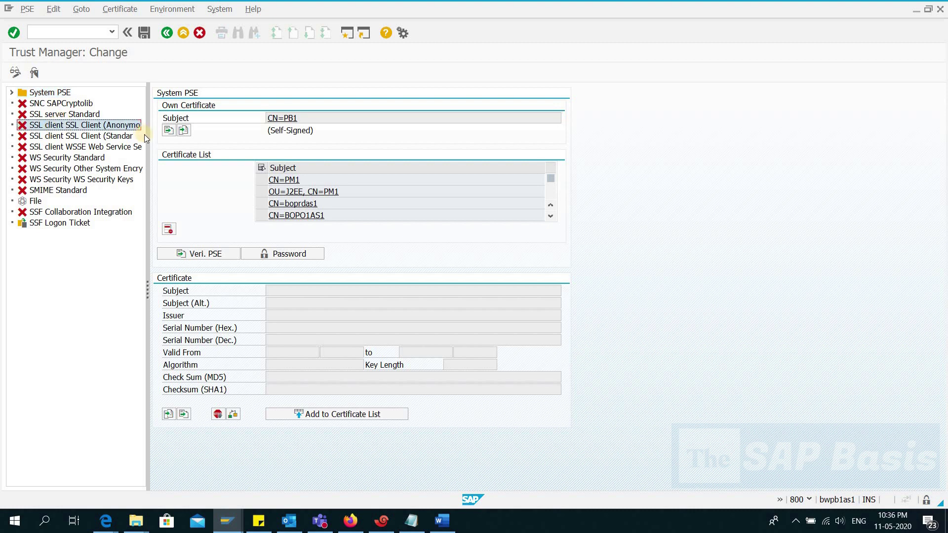
pyautogui.moveTo(149, 136); pyautogui.dragTo(170, 142)
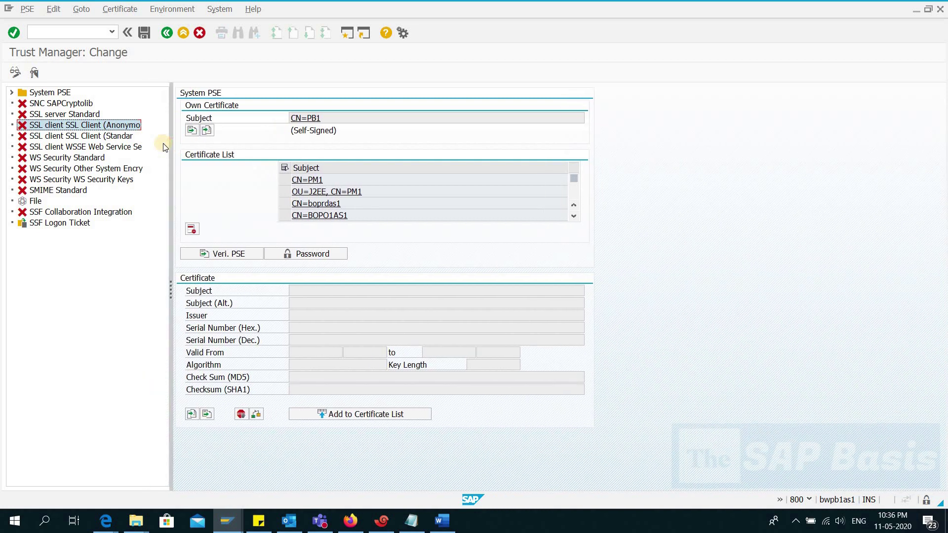
pyautogui.click(111, 138)
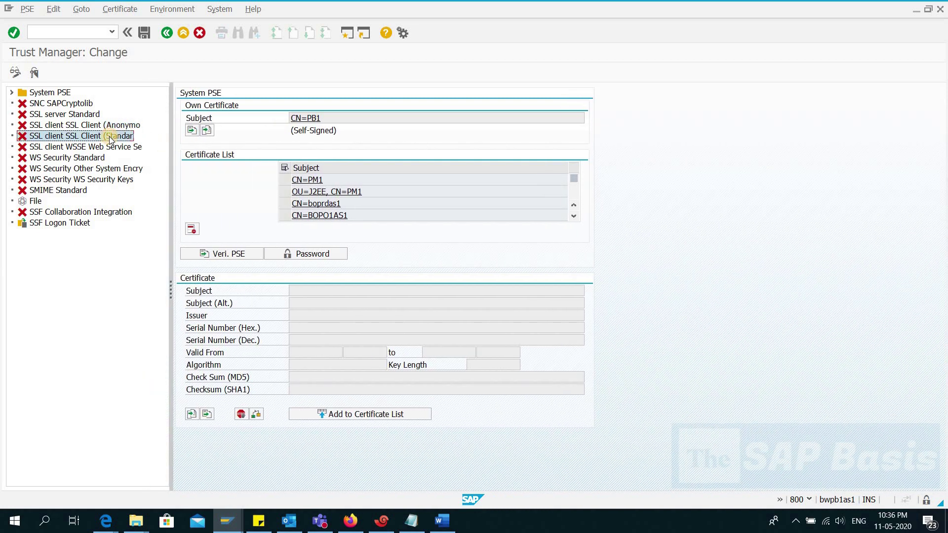
# Create the SSL client Standard PSE with default settings and open its bwpb1as1_PB1_00 file.
pyautogui.rightClick(69, 138)
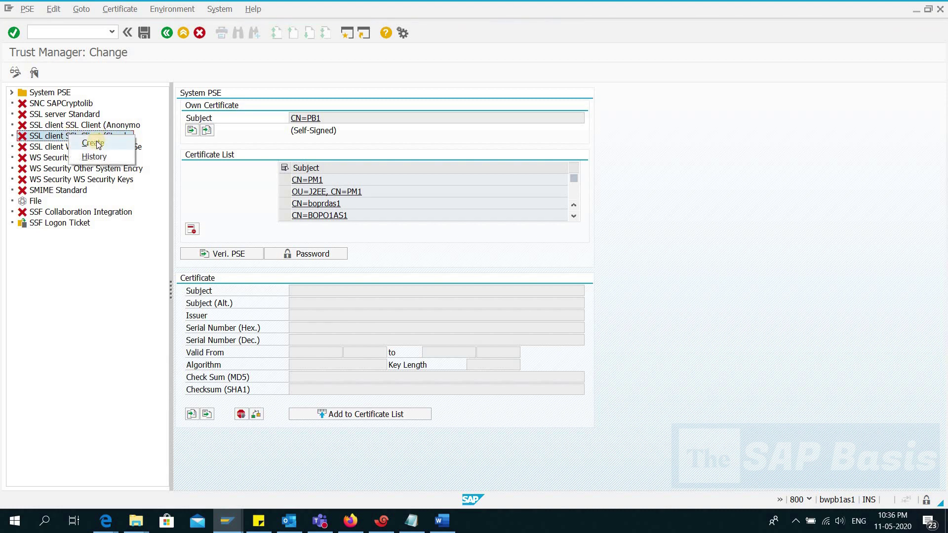
pyautogui.click(93, 143)
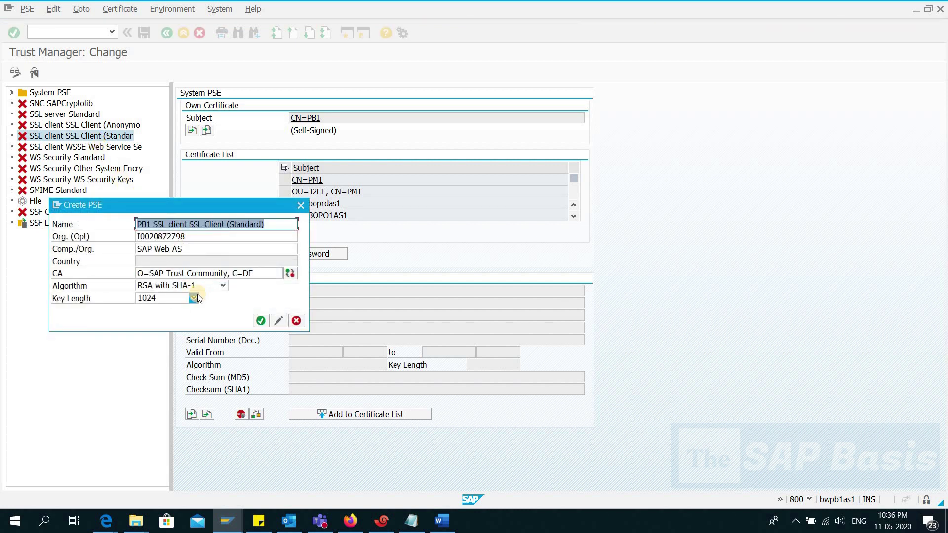
pyautogui.click(261, 321)
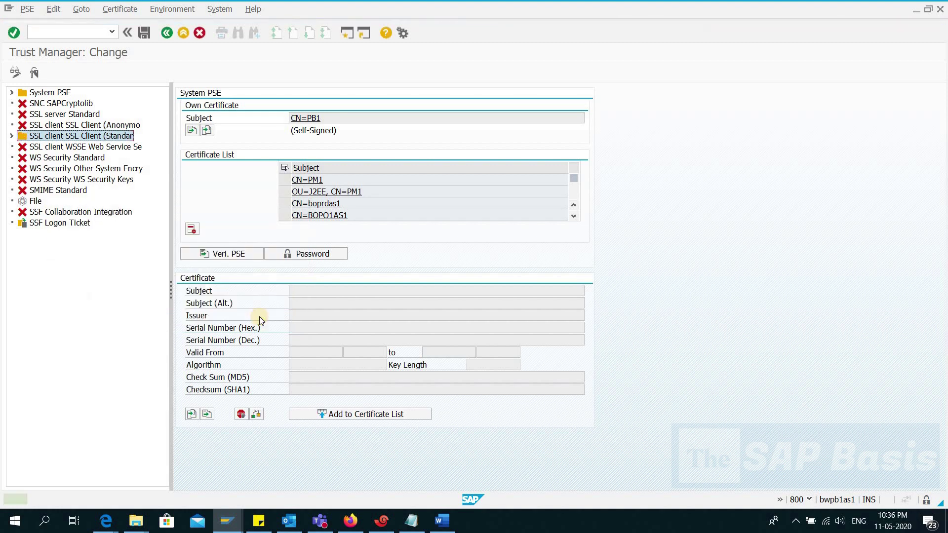
pyautogui.click(11, 136)
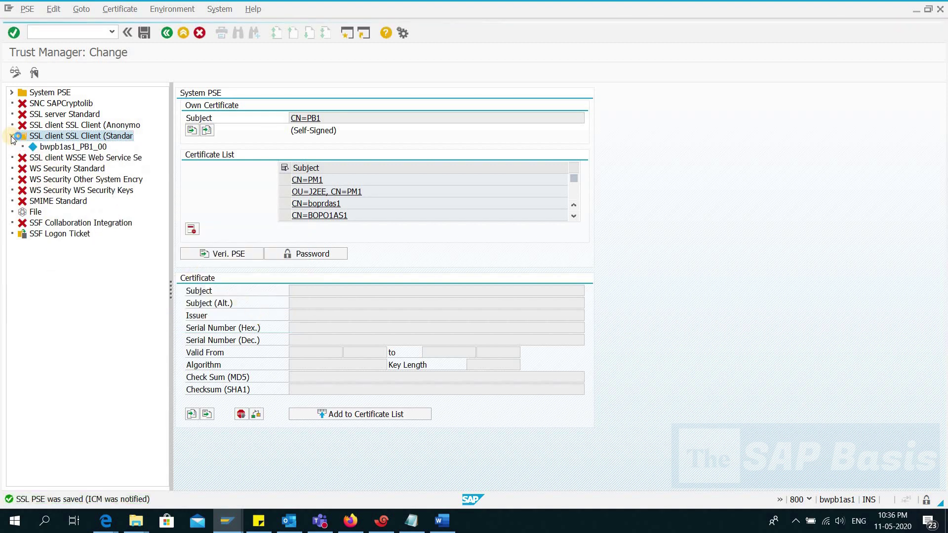
pyautogui.click(73, 147)
pyautogui.doubleClick(73, 146)
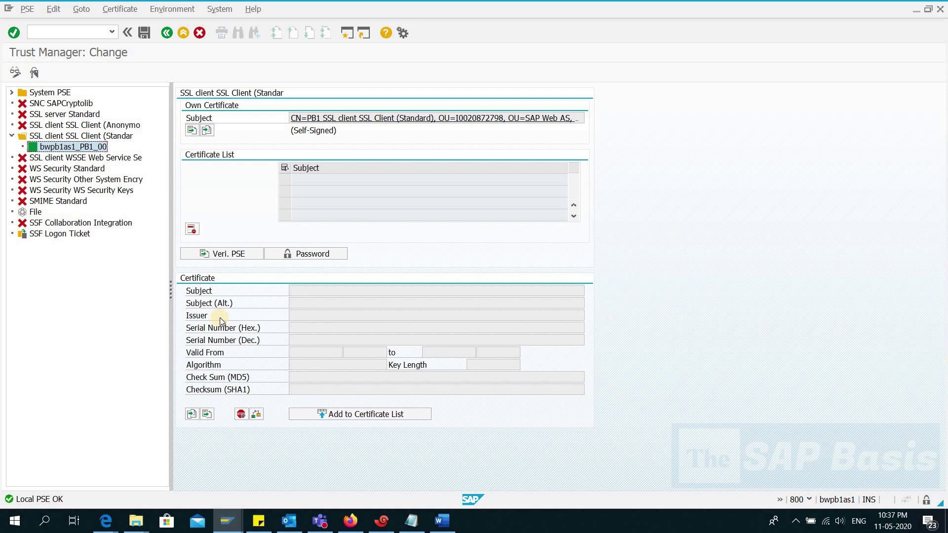
# Open the Import Certificate dialog for the SSL client Standard PSE.
pyautogui.click(191, 414)
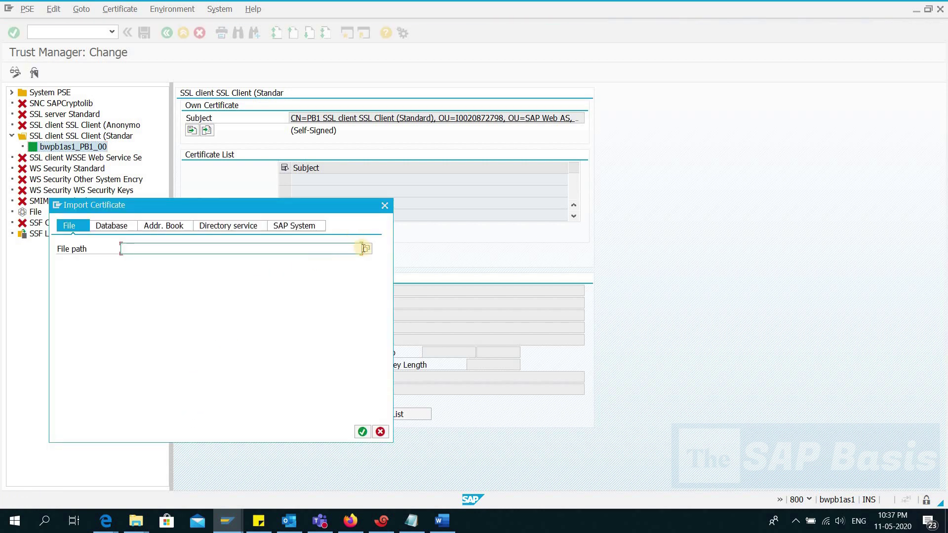
# Import 02_SHA2SHA1-SSWPro-Root.cer from Desktop\SAP Backbone\Certificates\Final Certs and add it to the list.
pyautogui.click(366, 249)
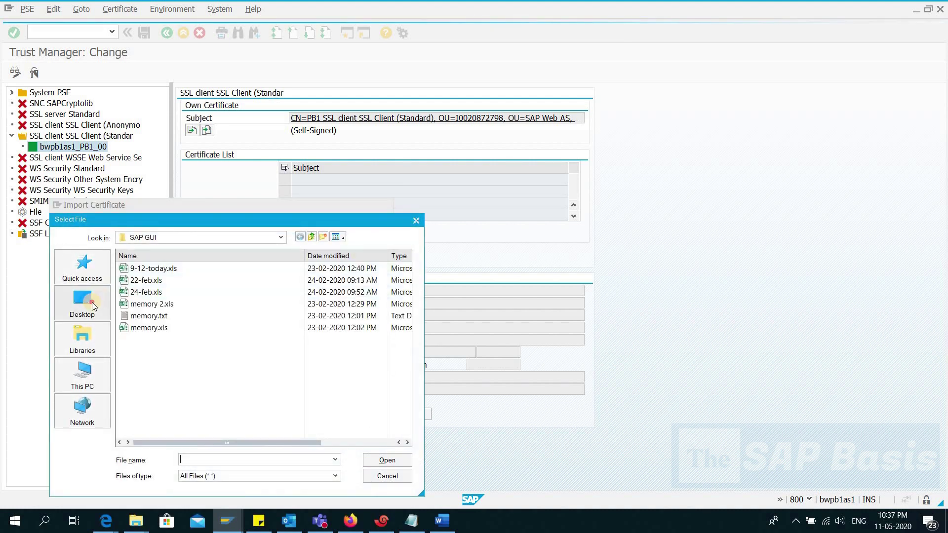
pyautogui.click(82, 302)
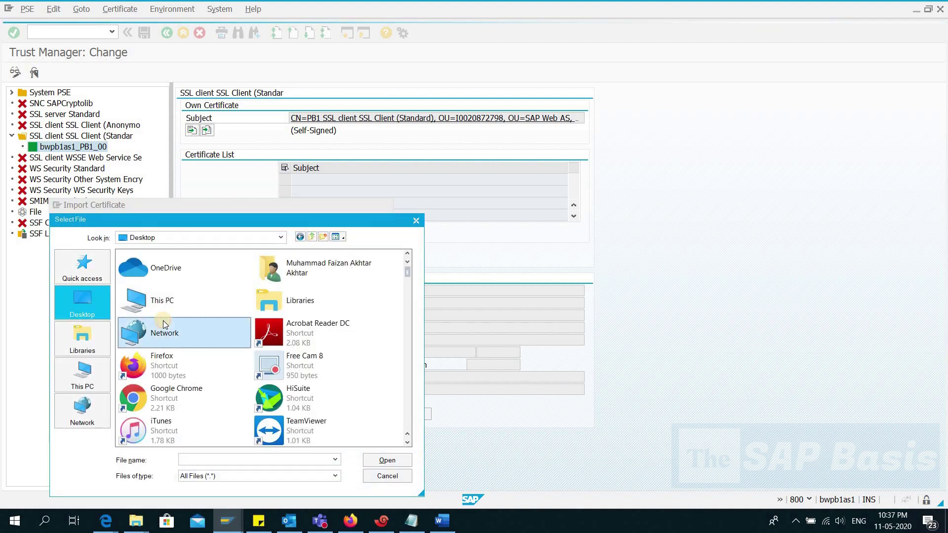
pyautogui.doubleClick(189, 262)
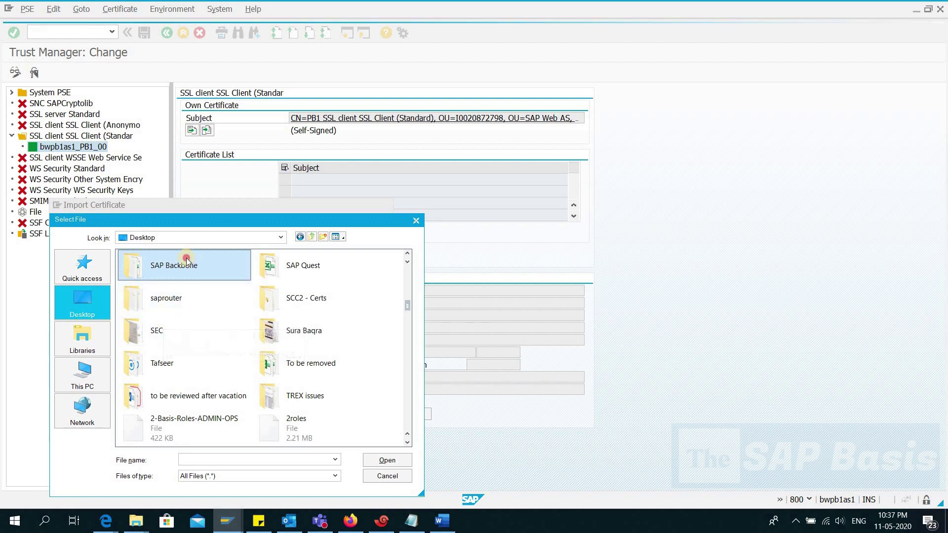
pyautogui.doubleClick(150, 269)
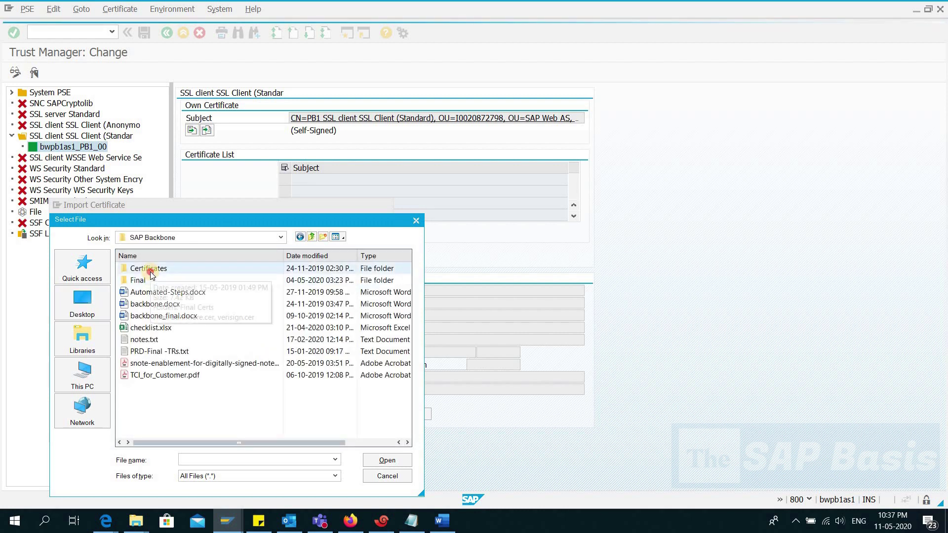
pyautogui.doubleClick(148, 270)
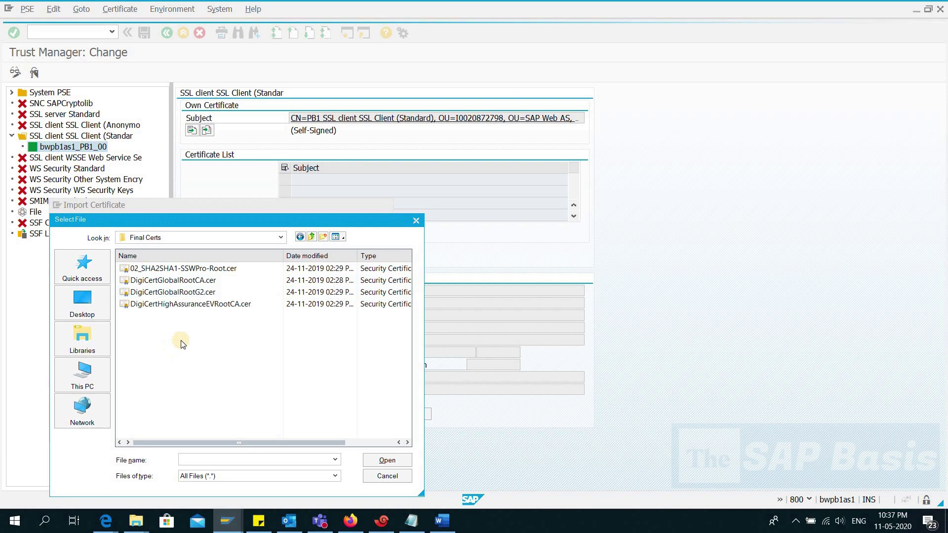
pyautogui.click(205, 270)
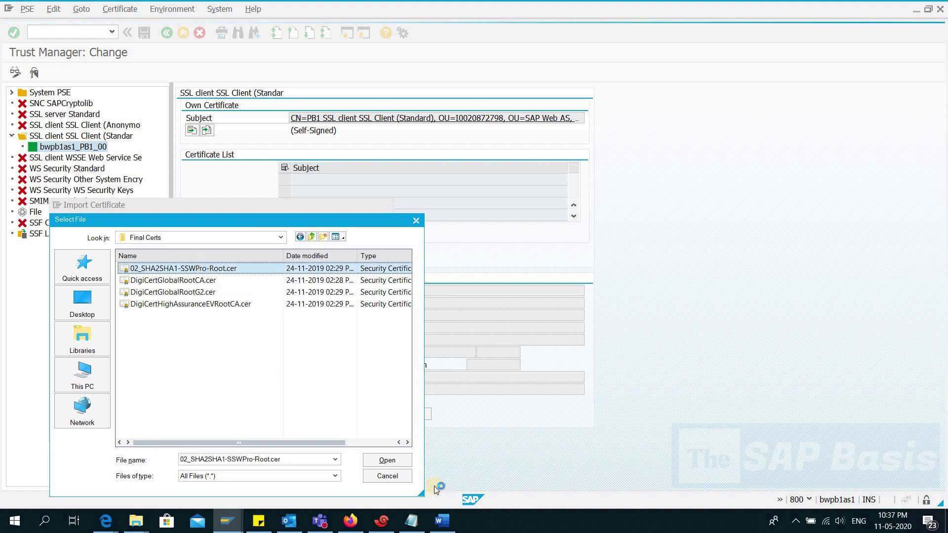
pyautogui.click(387, 461)
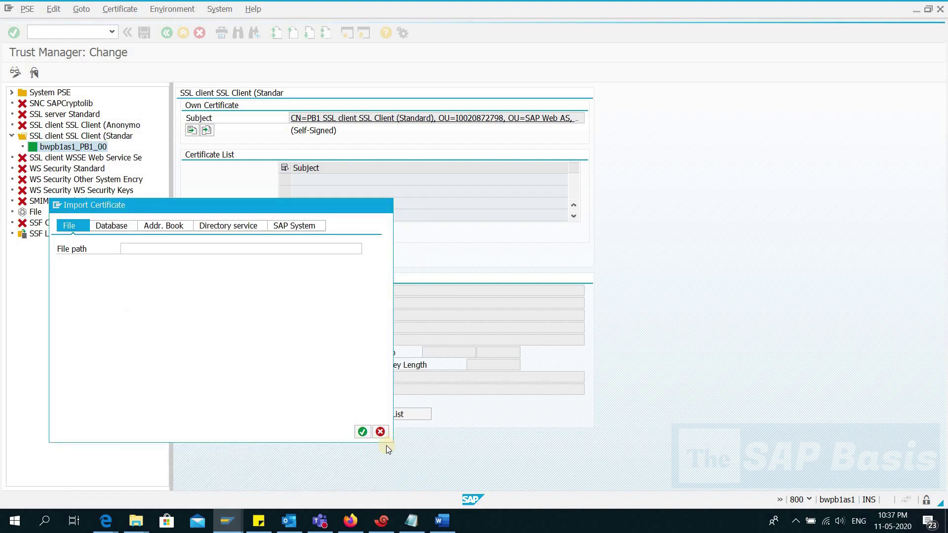
pyautogui.click(362, 433)
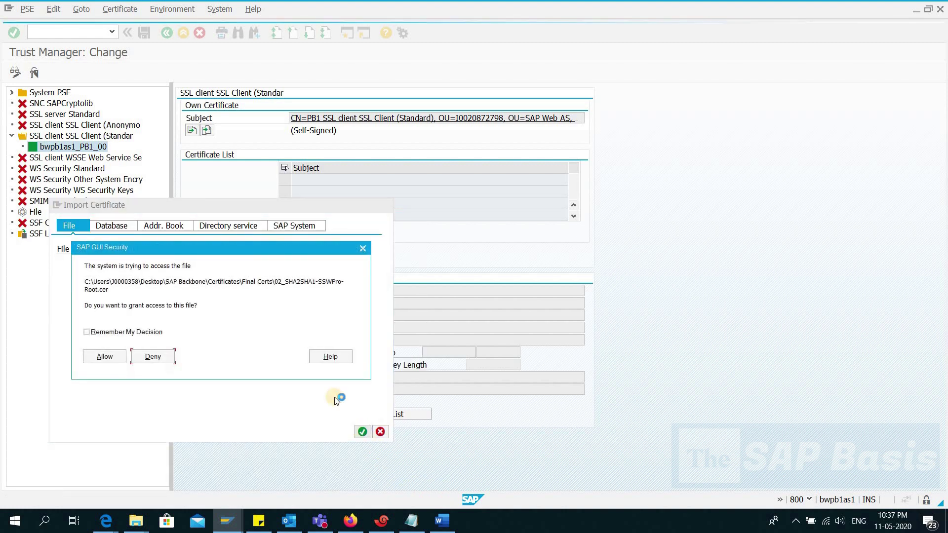
pyautogui.click(105, 356)
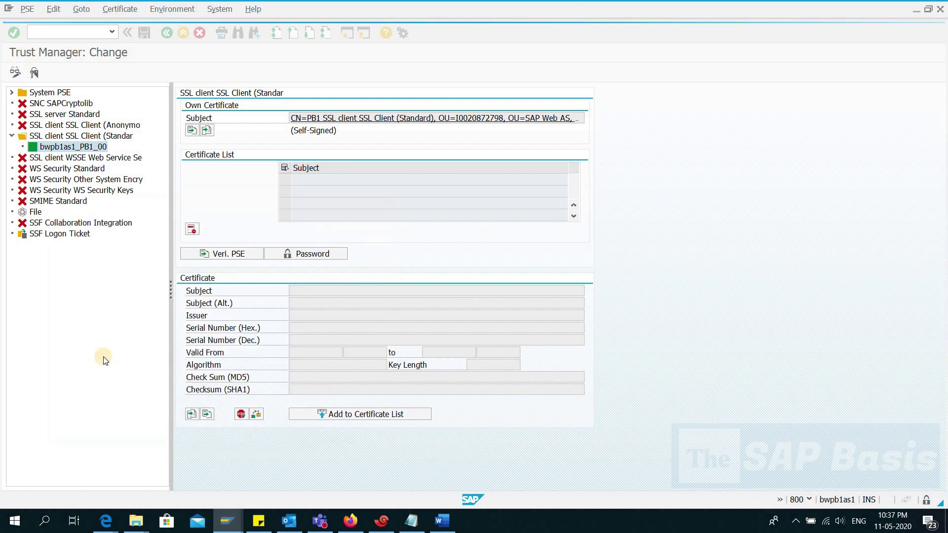
pyautogui.click(336, 415)
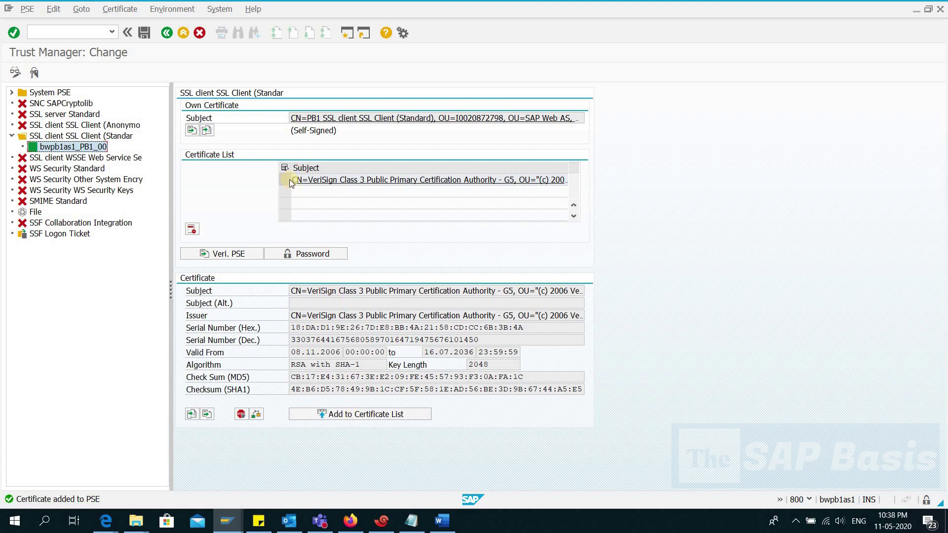
# Import DigiCertGlobalRootCA.cer and add DigiCert Global Root CA to the Standard PSE list.
pyautogui.click(193, 413)
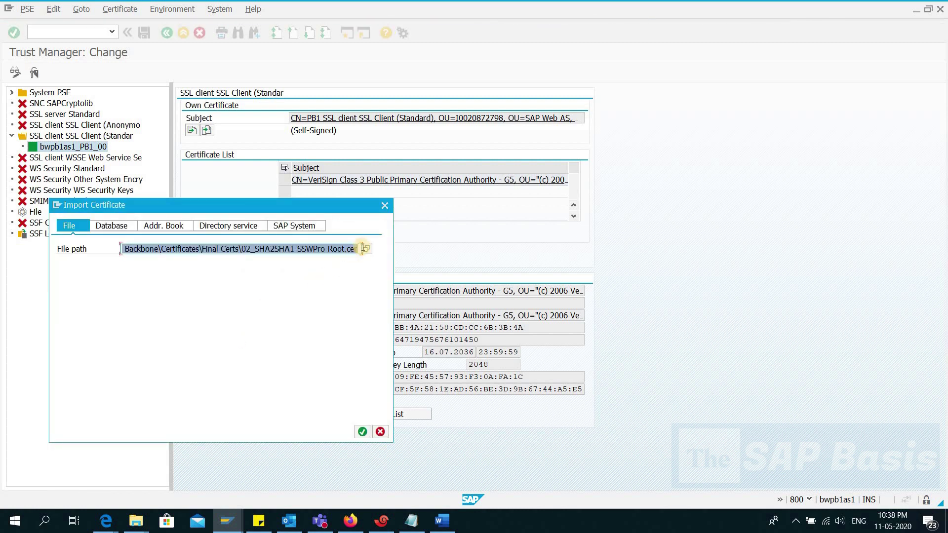
pyautogui.click(366, 248)
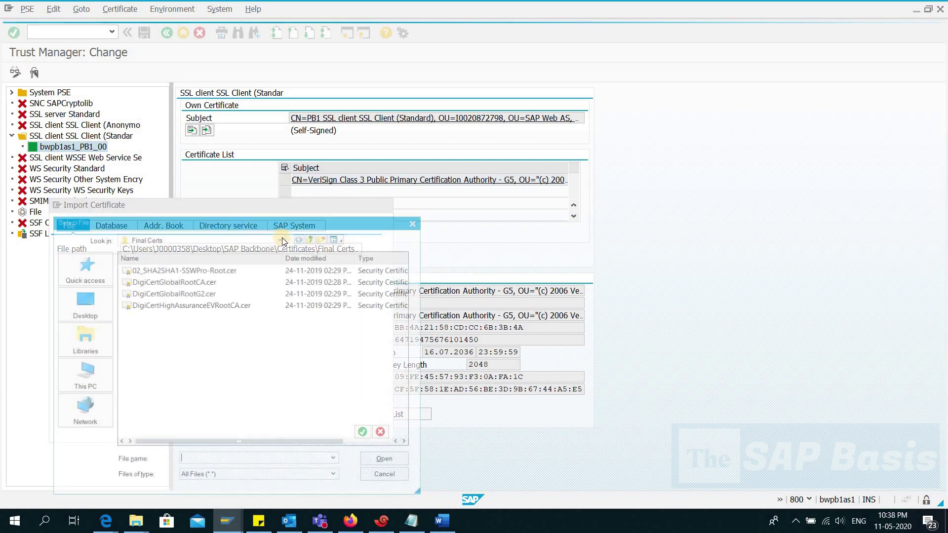
pyautogui.doubleClick(180, 280)
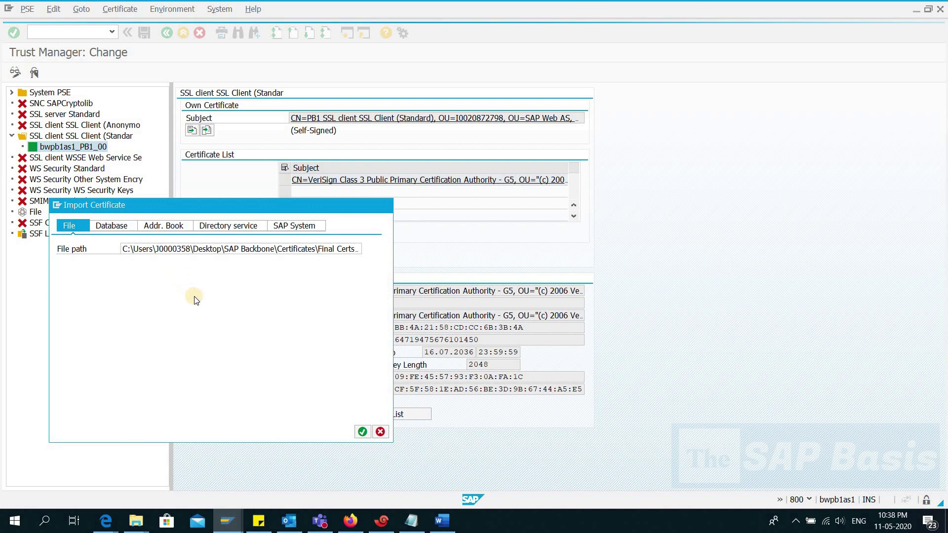
pyautogui.click(362, 431)
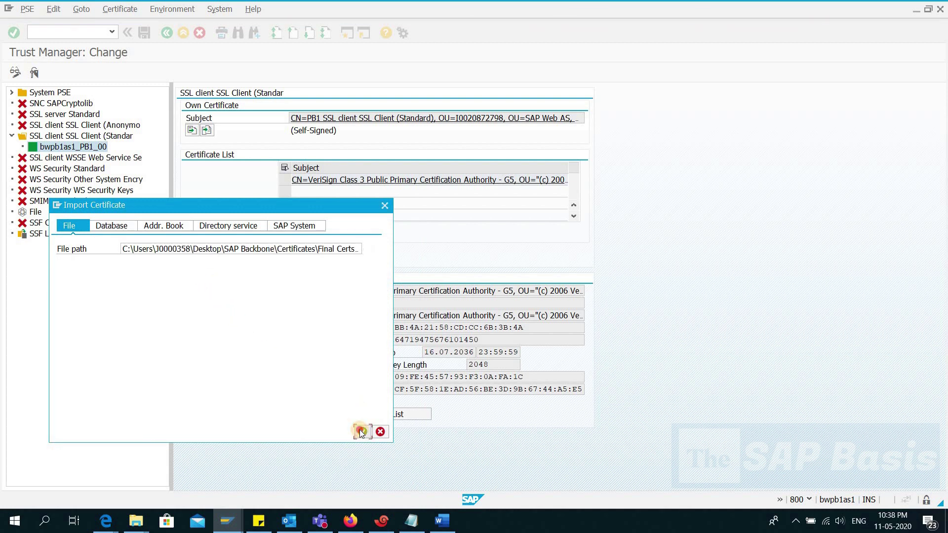
pyautogui.click(100, 354)
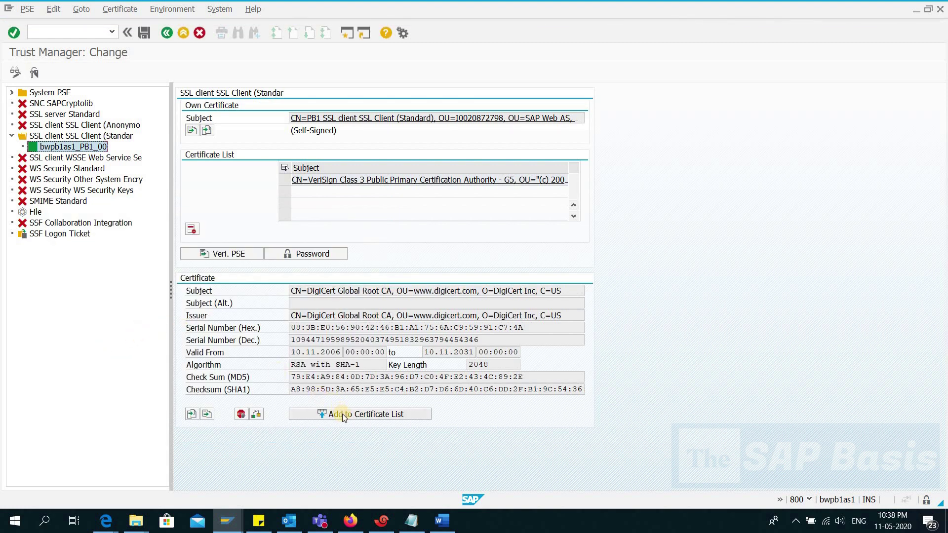
pyautogui.click(344, 416)
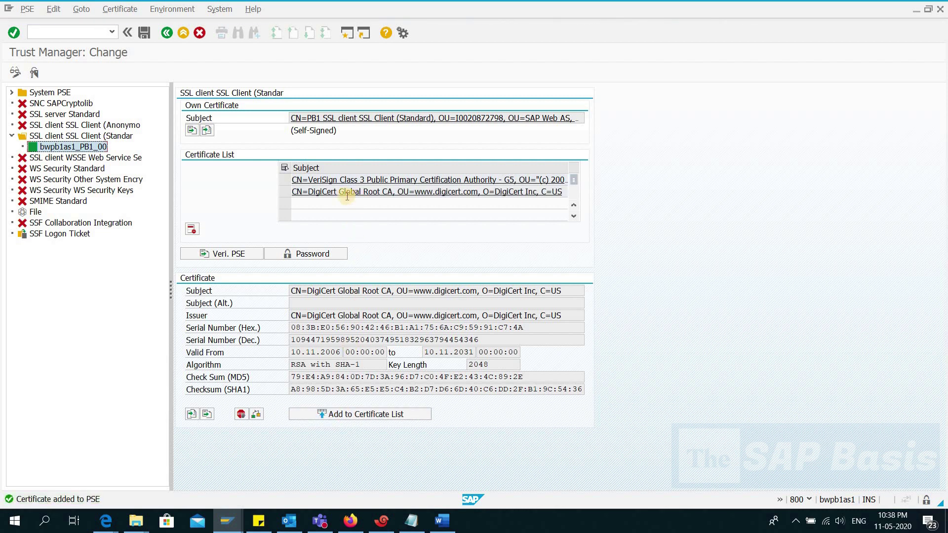
pyautogui.click(191, 414)
# Import DigiCertGlobalRootG2.cer and add DigiCert Global Root G2 to the Standard PSE list.
pyautogui.click(366, 252)
pyautogui.doubleClick(173, 292)
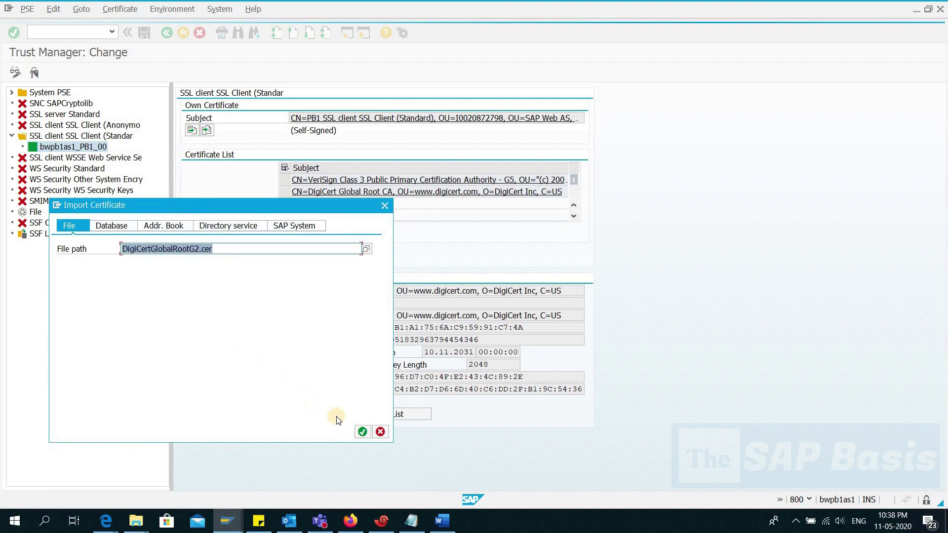
pyautogui.click(363, 432)
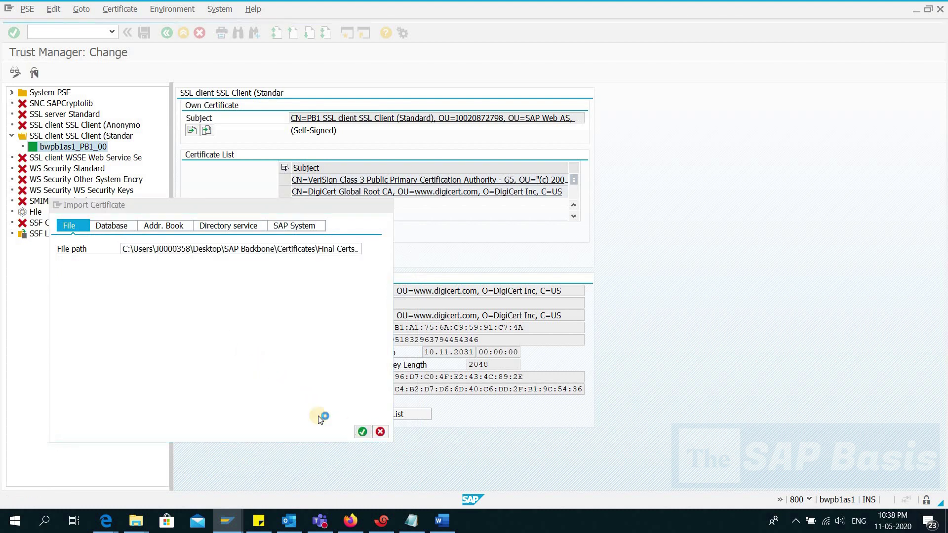
pyautogui.click(105, 357)
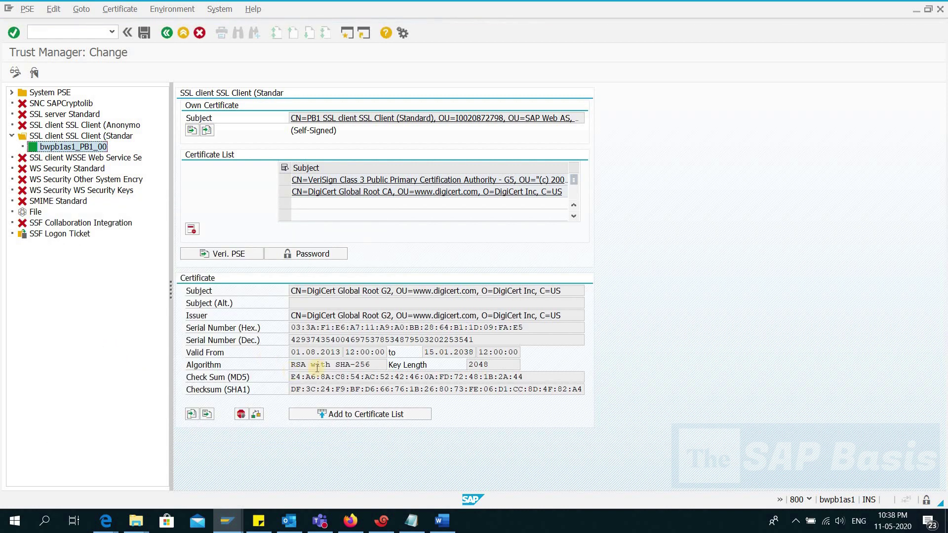
pyautogui.click(344, 416)
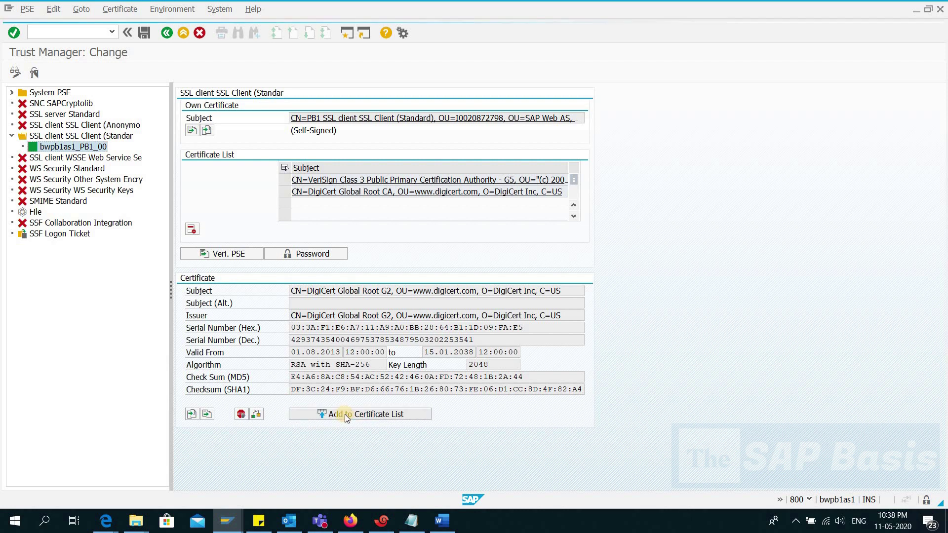
pyautogui.click(191, 414)
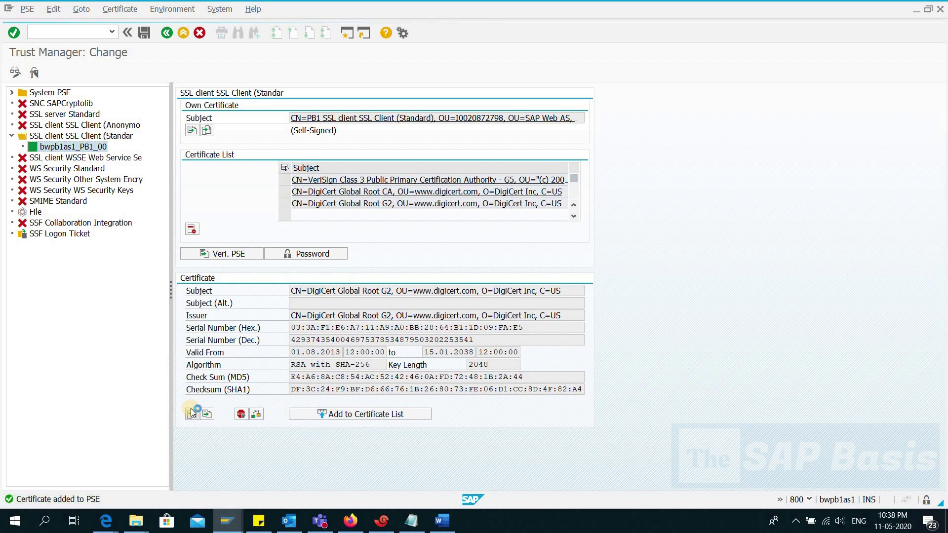
pyautogui.click(366, 248)
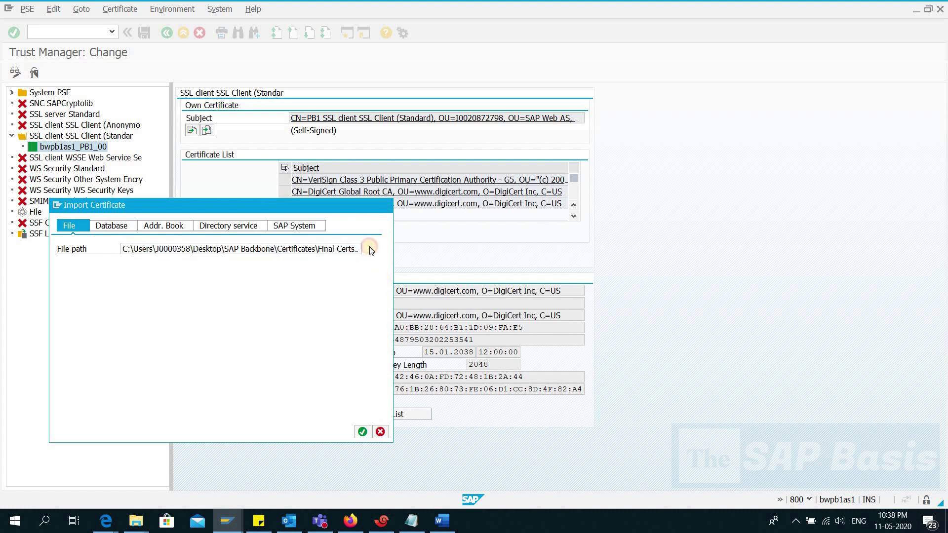
# Add DigiCertHighAssuranceEVRootCA.cer to the certificate list and save the Standard PSE.
pyautogui.doubleClick(221, 305)
pyautogui.click(362, 432)
pyautogui.click(110, 356)
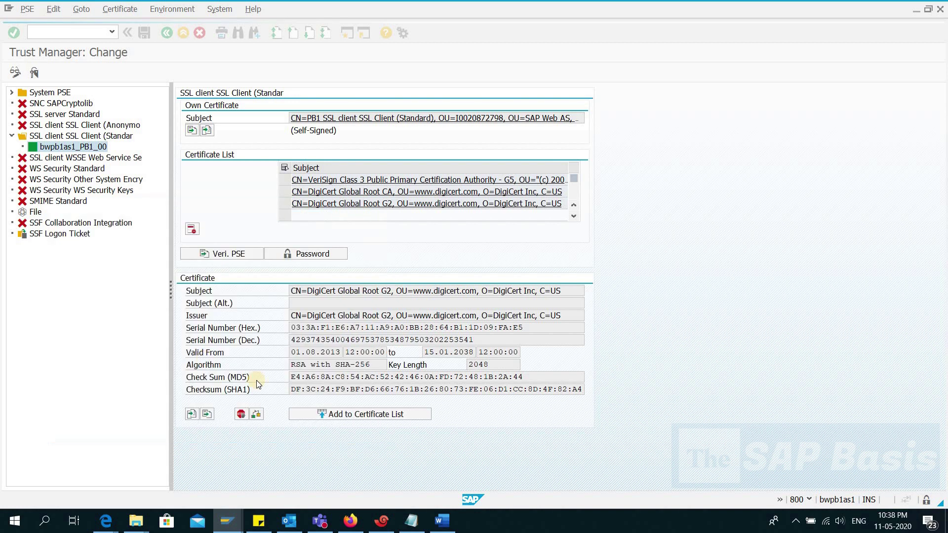
pyautogui.click(331, 415)
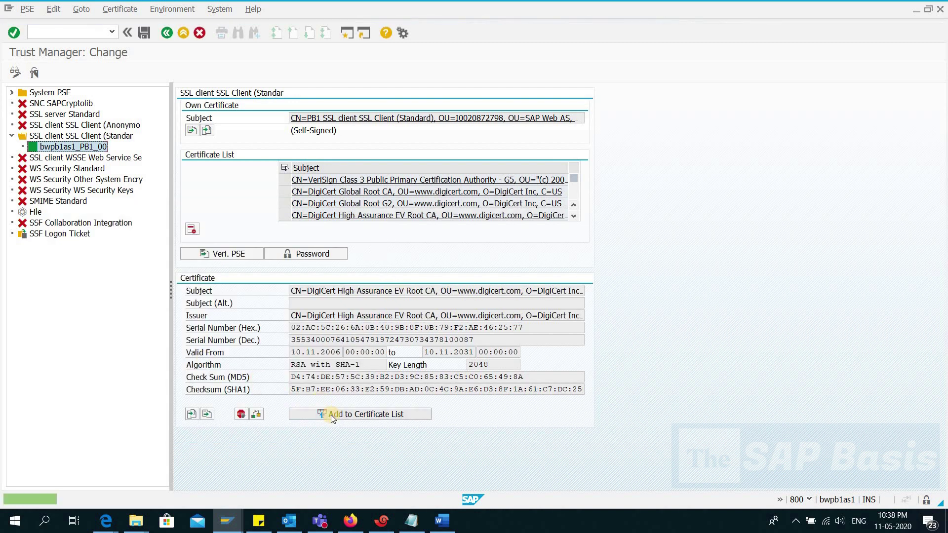
pyautogui.click(144, 33)
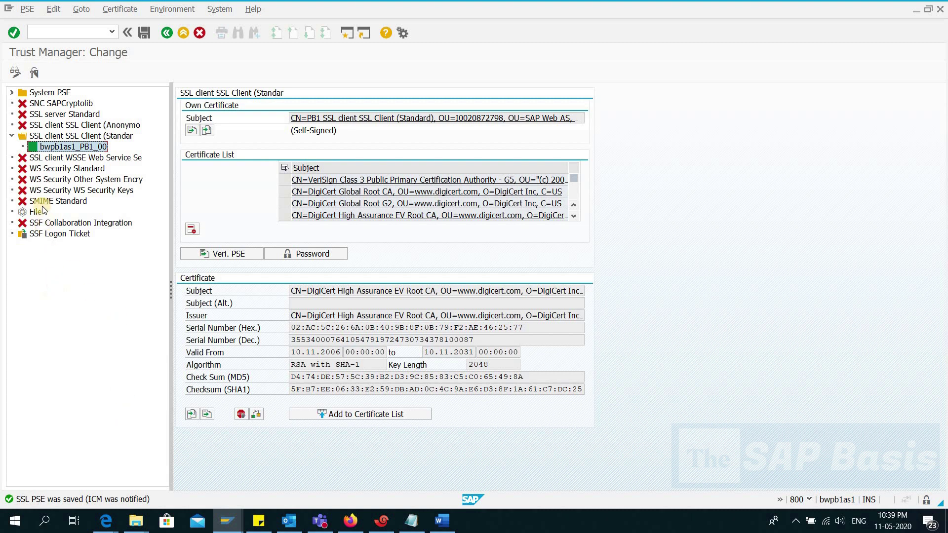
pyautogui.click(34, 126)
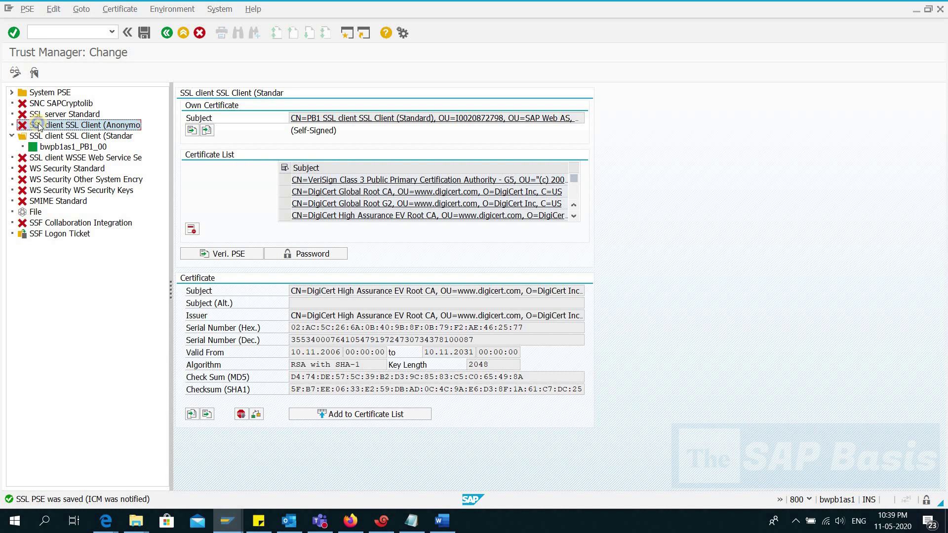
# Create the SSL client Anonymous PSE with CN=anonymous, RSA with SHA-1, key length 1024.
pyautogui.rightClick(39, 127)
pyautogui.click(54, 132)
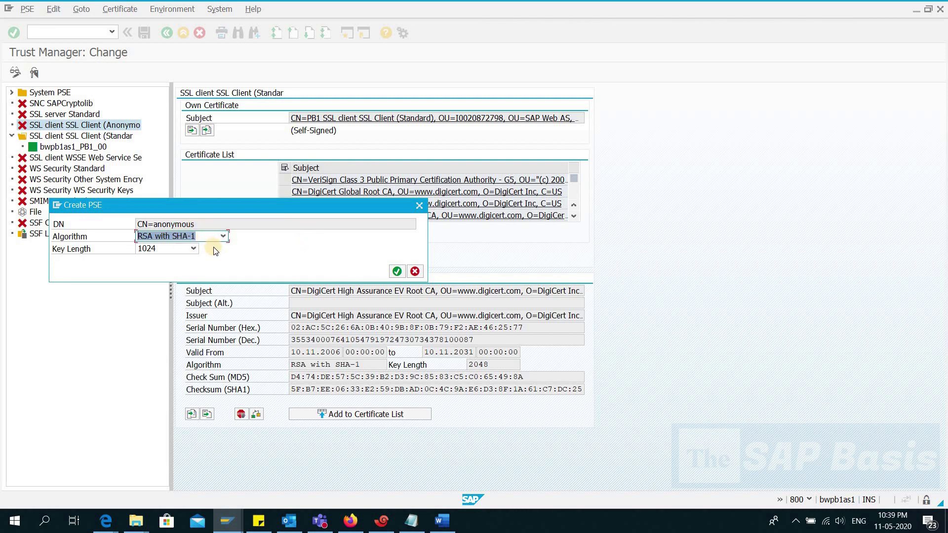
pyautogui.click(397, 272)
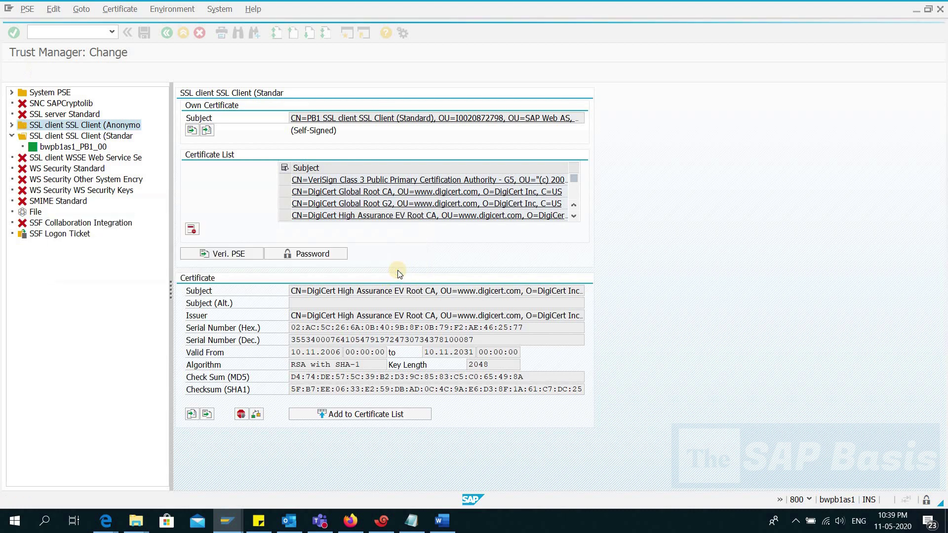
pyautogui.click(12, 125)
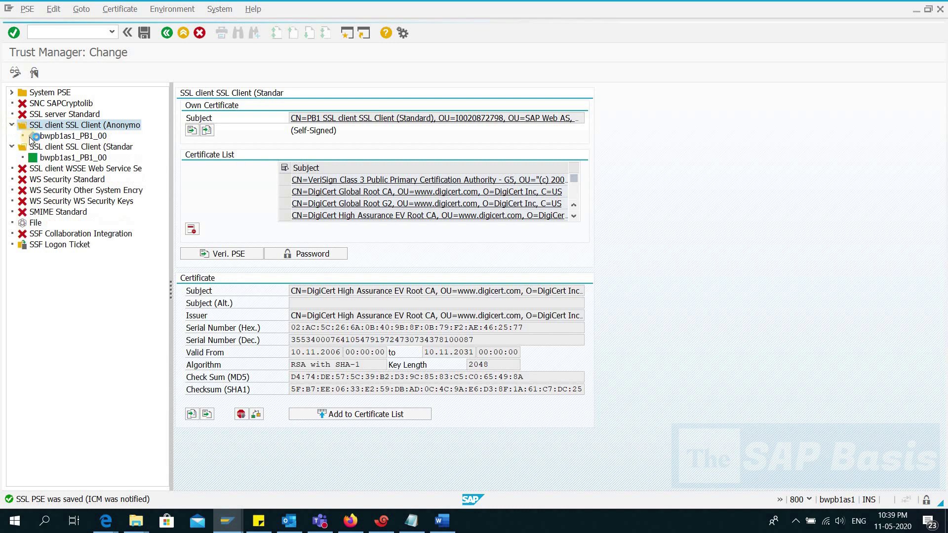
# Open the Anonymous PSE and add 02_SHA2SHA1-SSWPro-Root.cer (VeriSign Class 3) to its list.
pyautogui.doubleClick(69, 137)
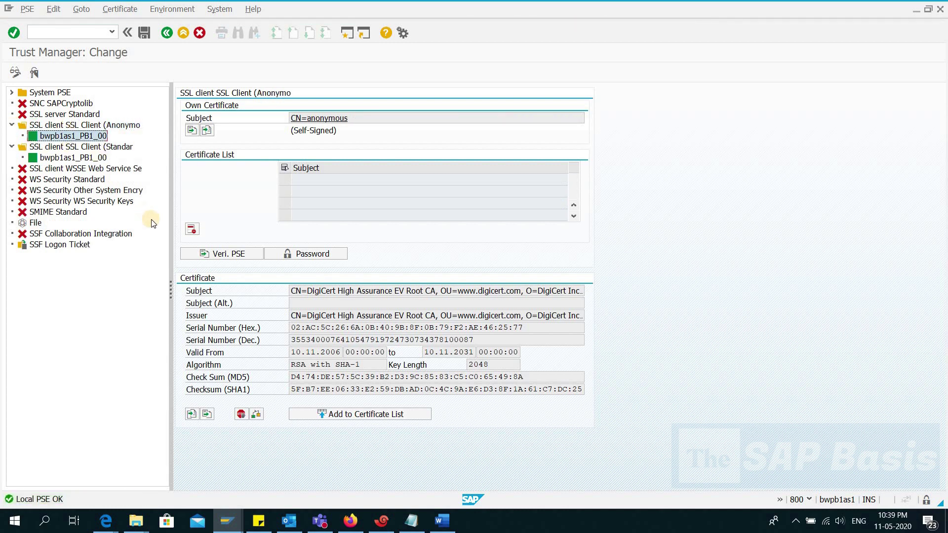
pyautogui.click(192, 415)
pyautogui.click(366, 251)
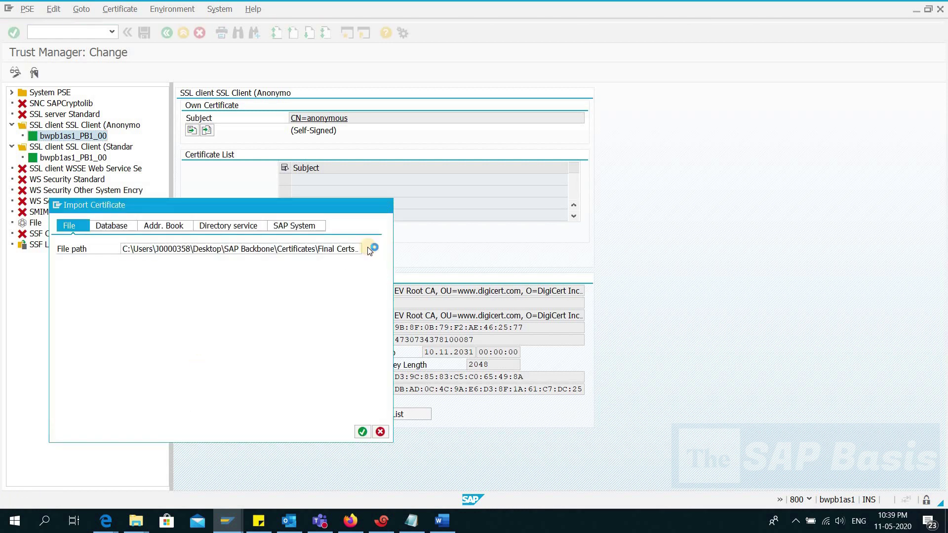
pyautogui.doubleClick(218, 264)
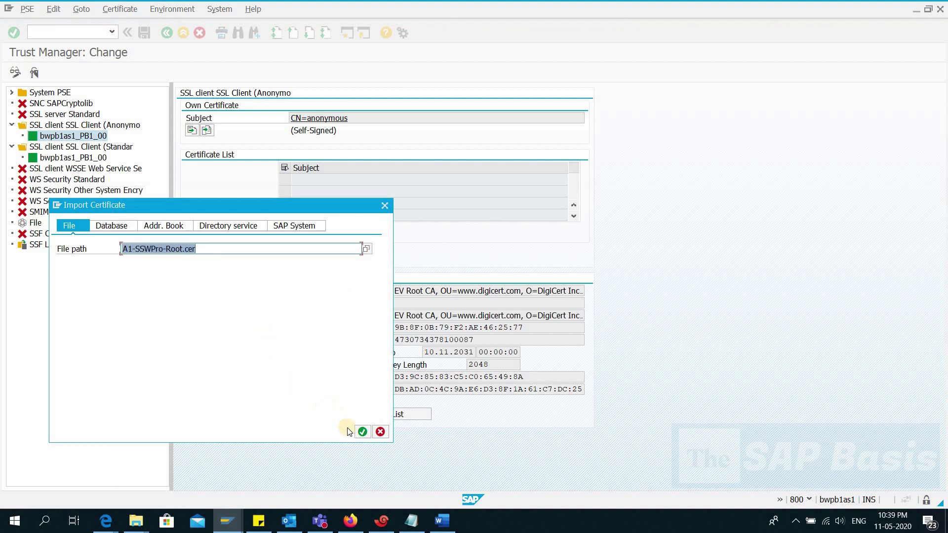
pyautogui.click(361, 432)
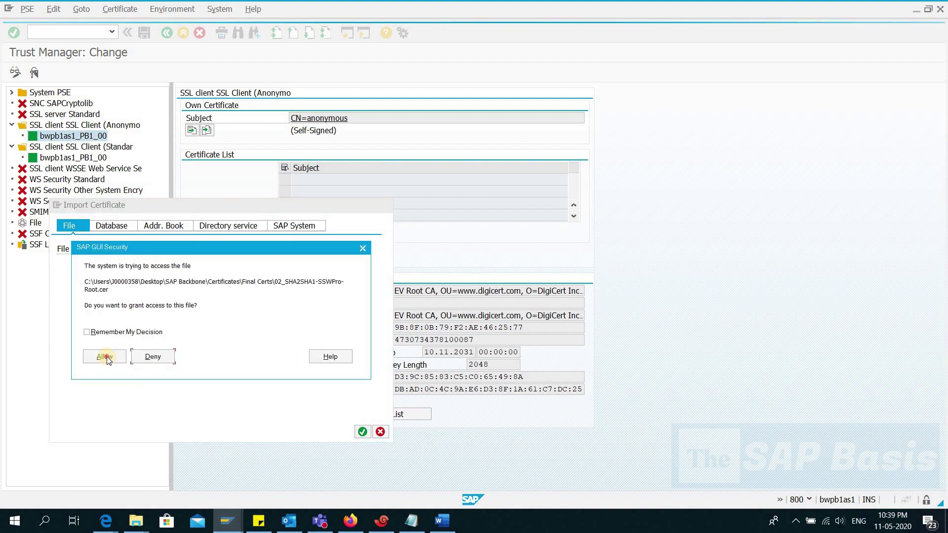
pyautogui.click(106, 356)
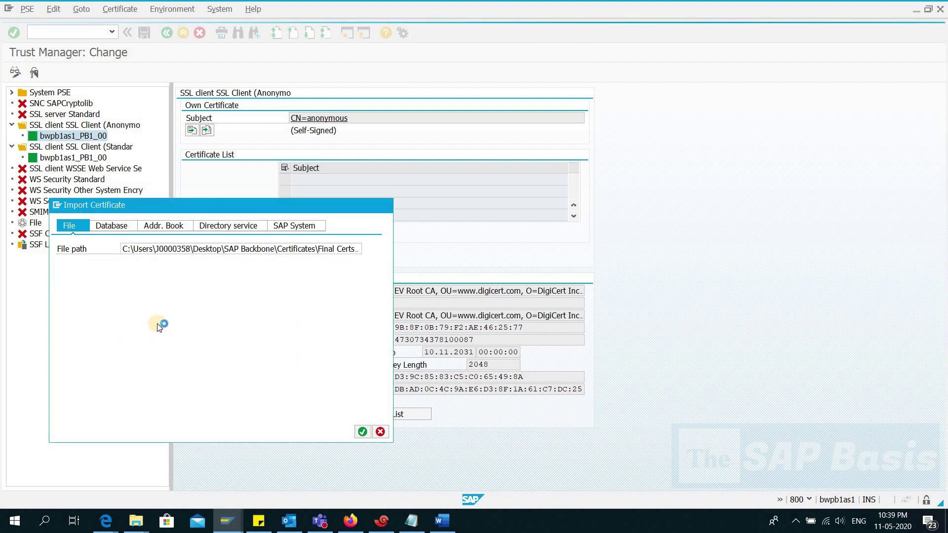
pyautogui.click(359, 415)
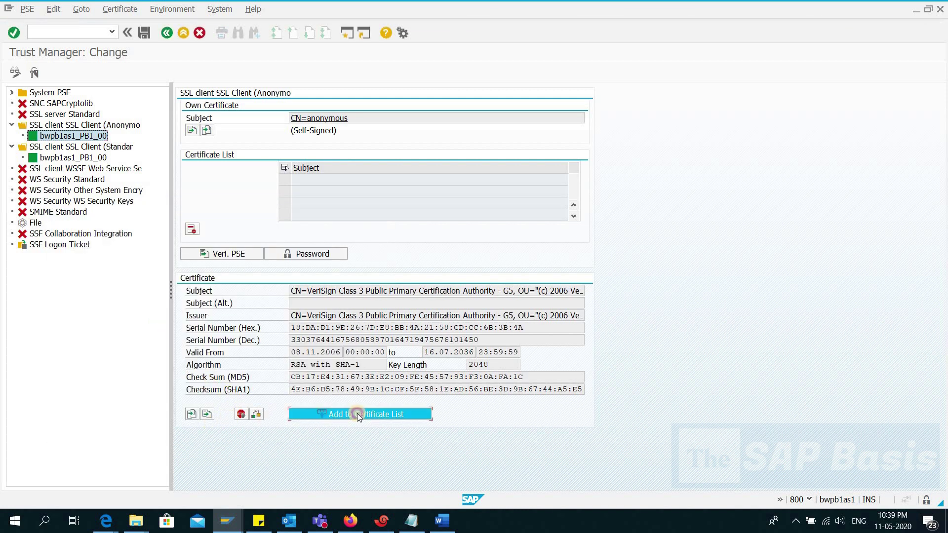
# Import DigiCertGlobalRootCA.cer and add DigiCert Global Root CA to the Anonymous PSE list.
pyautogui.click(194, 413)
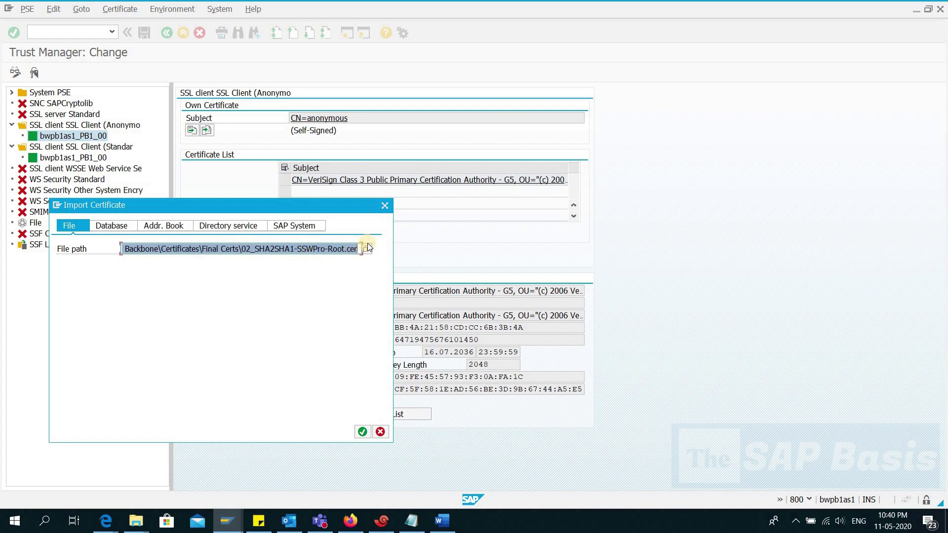
pyautogui.click(368, 249)
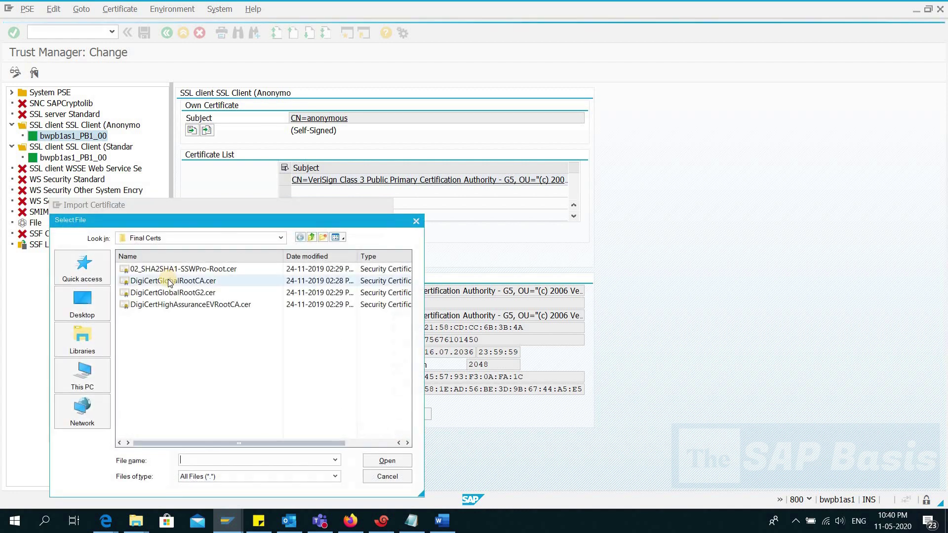
pyautogui.click(169, 281)
pyautogui.doubleClick(169, 281)
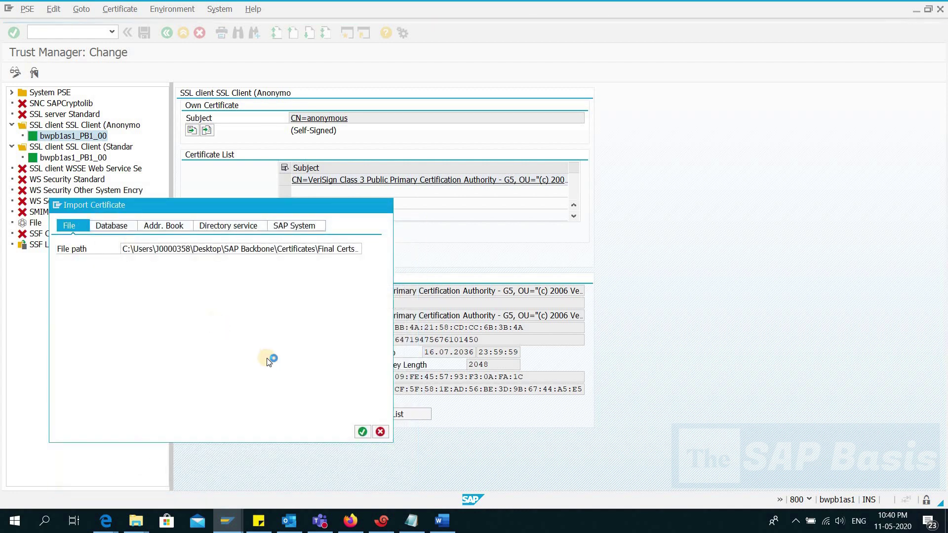
pyautogui.click(360, 431)
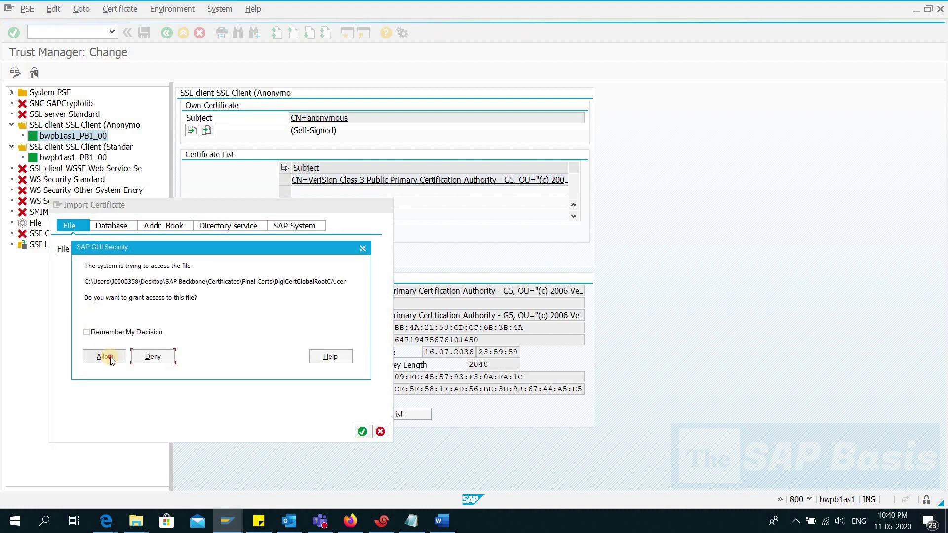
pyautogui.click(100, 357)
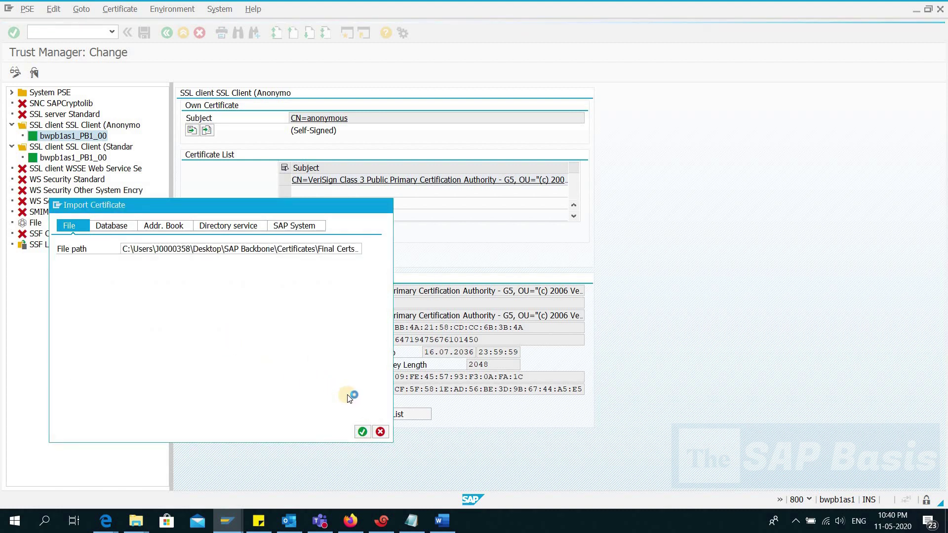
pyautogui.click(360, 414)
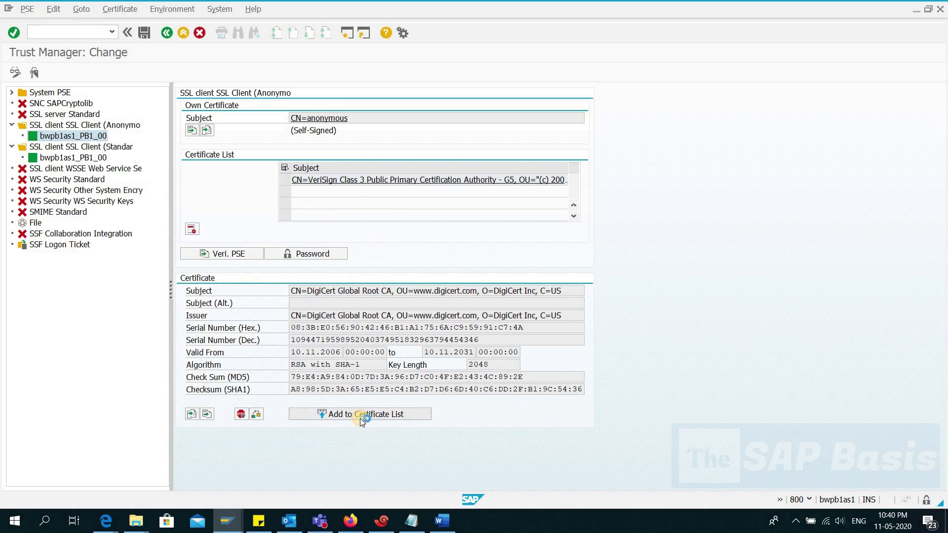
pyautogui.click(196, 415)
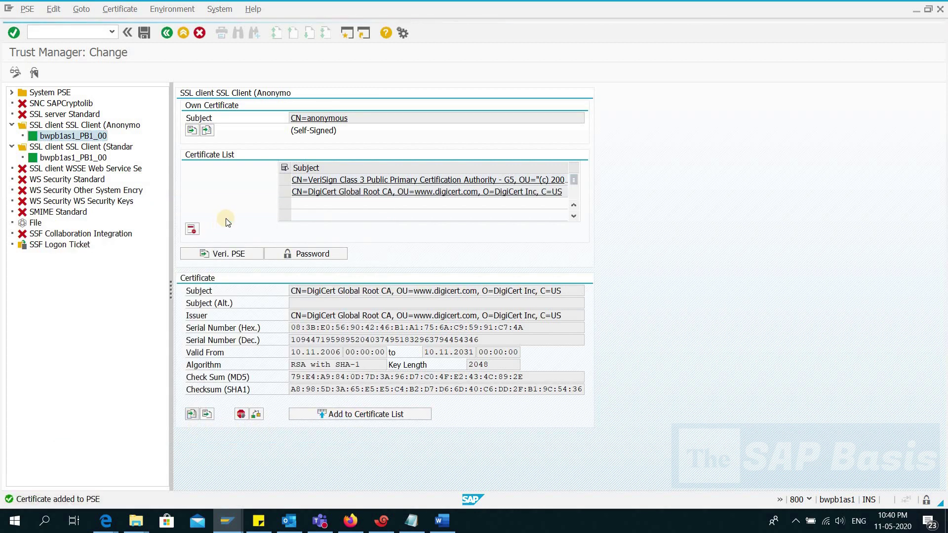
# Import DigiCertGlobalRootG2.cer and add it to the Anonymous PSE certificate list.
pyautogui.click(367, 249)
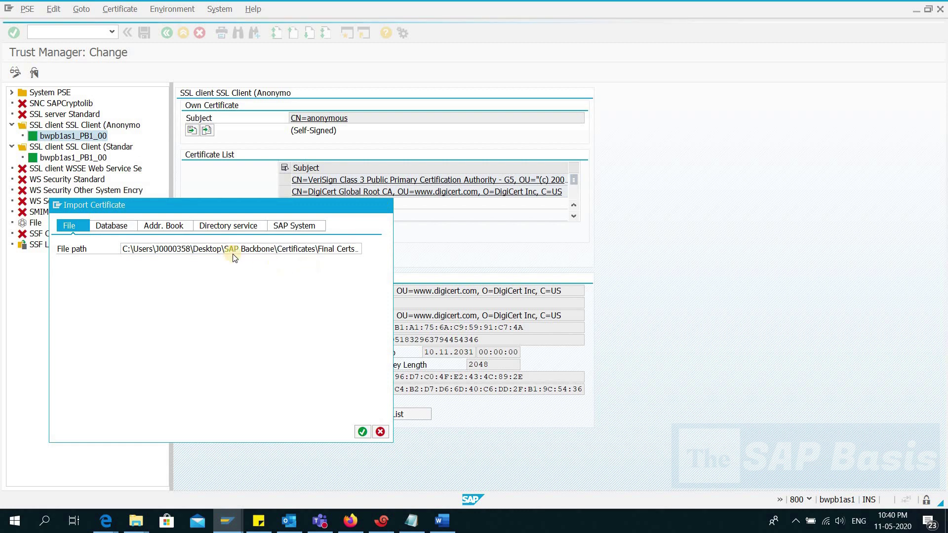
pyautogui.doubleClick(198, 292)
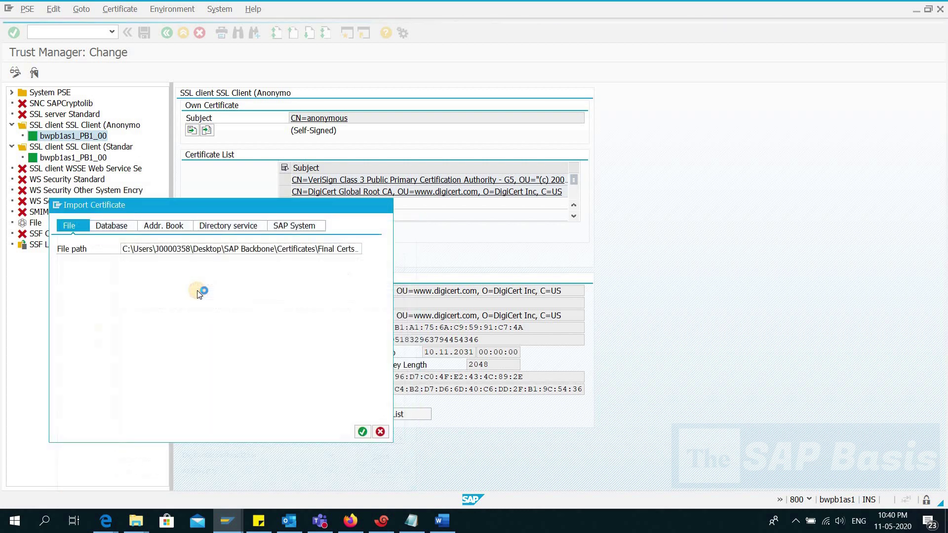
pyautogui.click(362, 432)
pyautogui.click(106, 358)
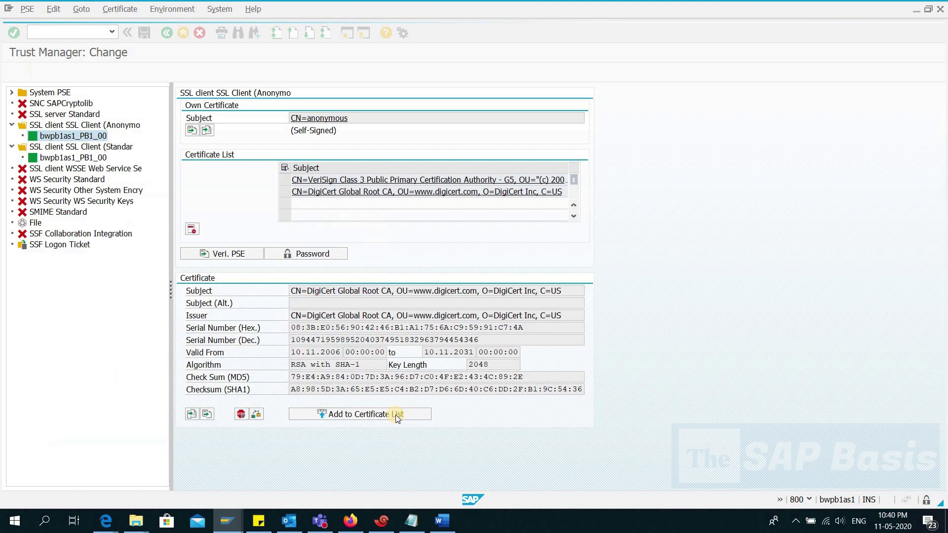
pyautogui.click(389, 414)
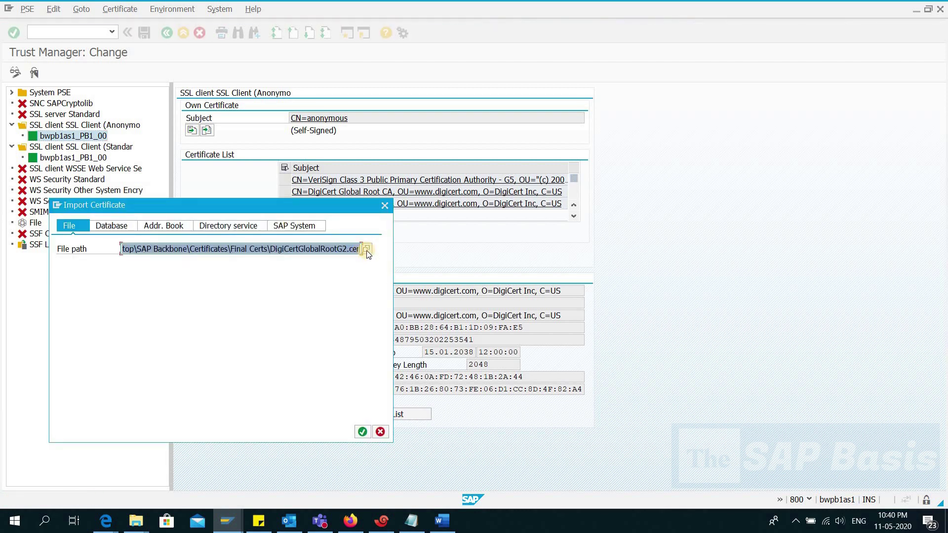
# Import the DigiCert High Assurance EV root certificate file, allowing file access.
pyautogui.click(273, 251)
pyautogui.press('F4')
pyautogui.doubleClick(206, 307)
pyautogui.click(362, 432)
pyautogui.click(119, 358)
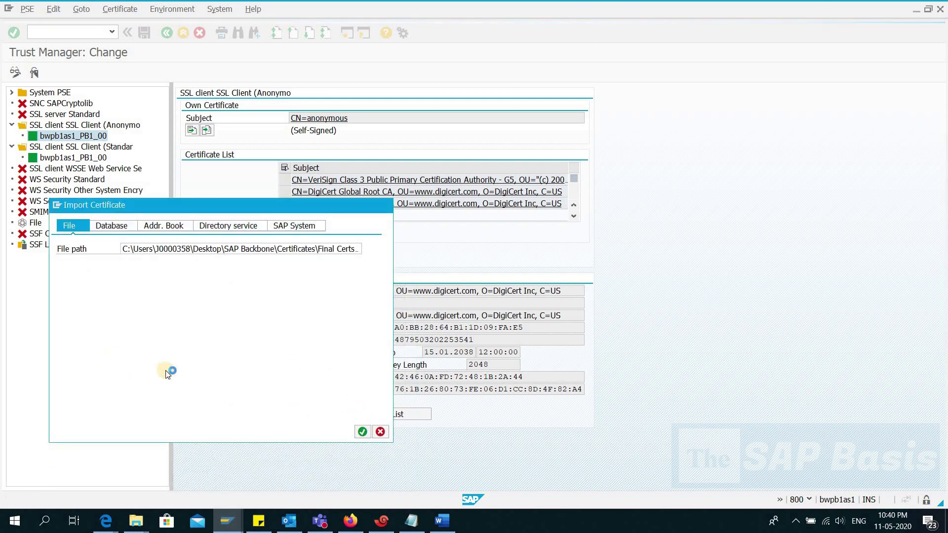
# Add DigiCert High Assurance EV Root CA as the fourth certificate and save the Anonymous PSE.
pyautogui.click(390, 415)
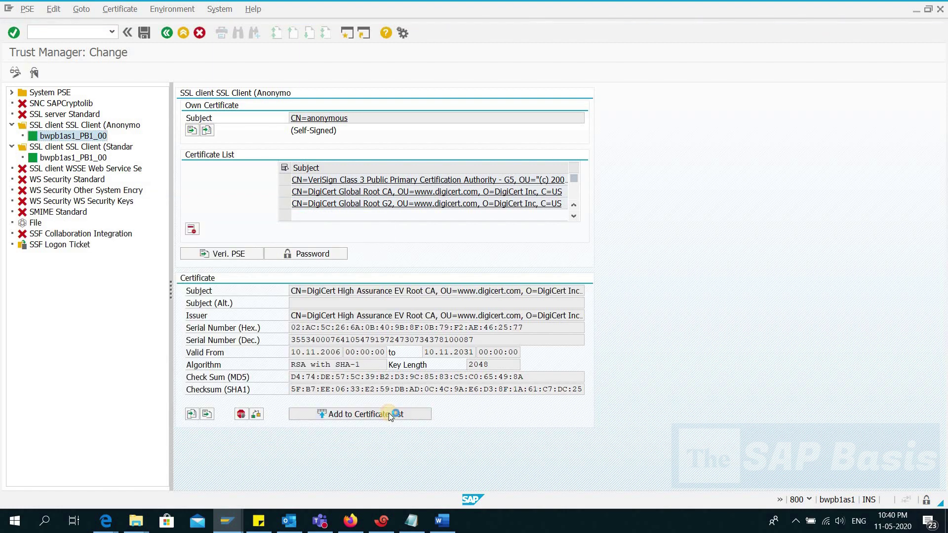
pyautogui.click(143, 37)
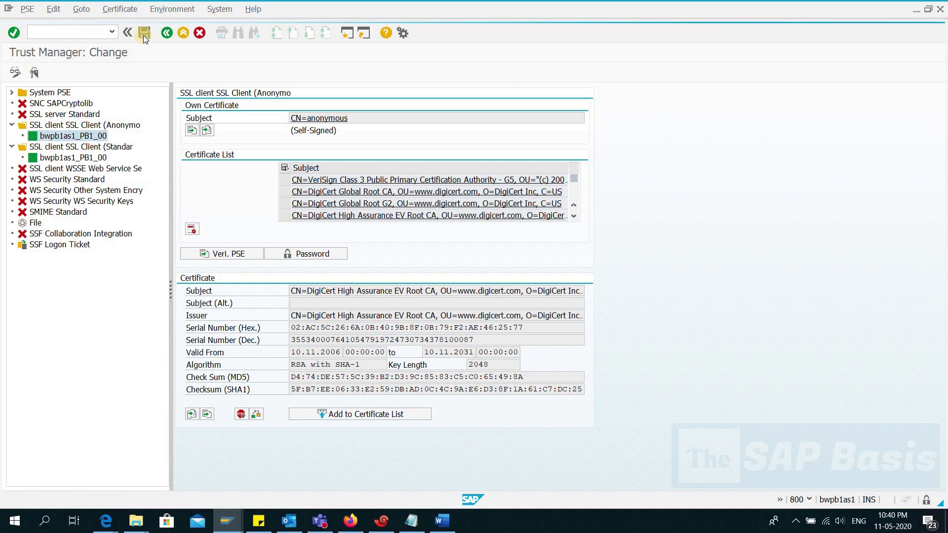